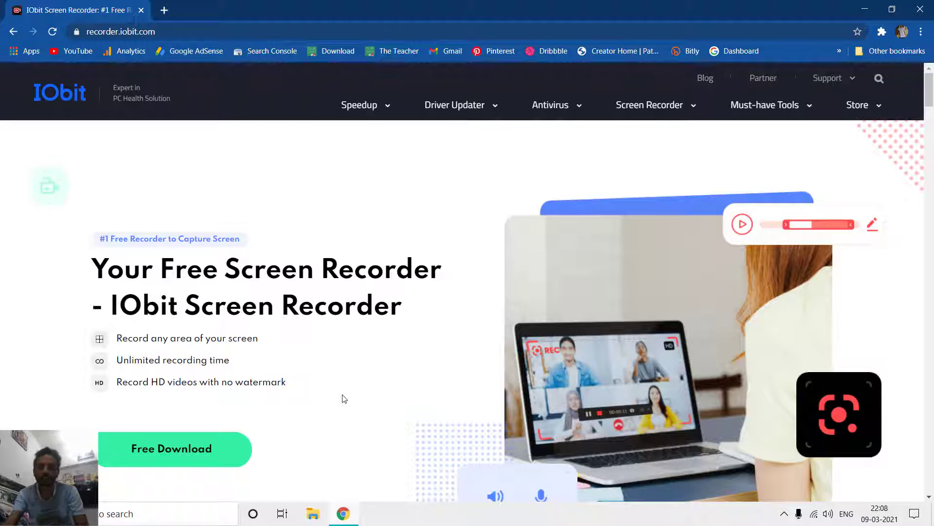
Step: Bring up the Camtasia recorder window and look through the feature descriptions on the IObit Screen Recorder web page
left_click(784, 514)
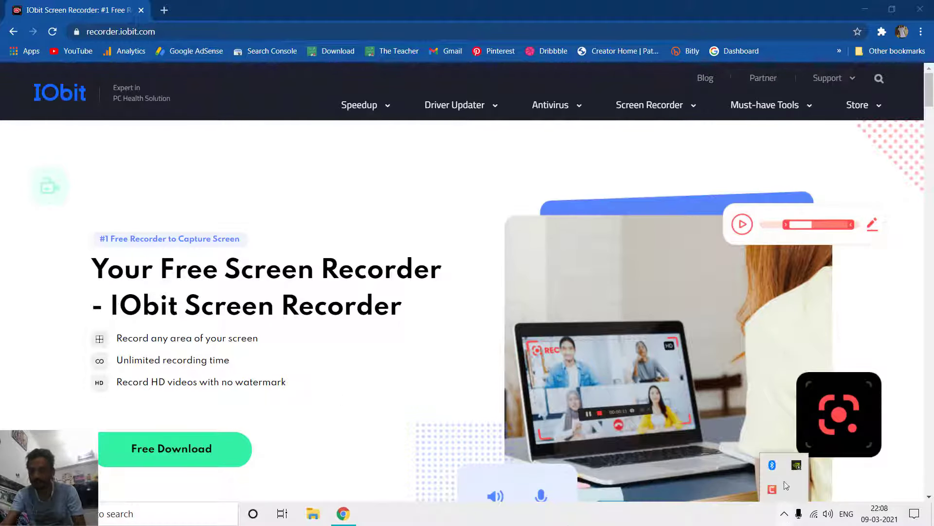
left_click(773, 489)
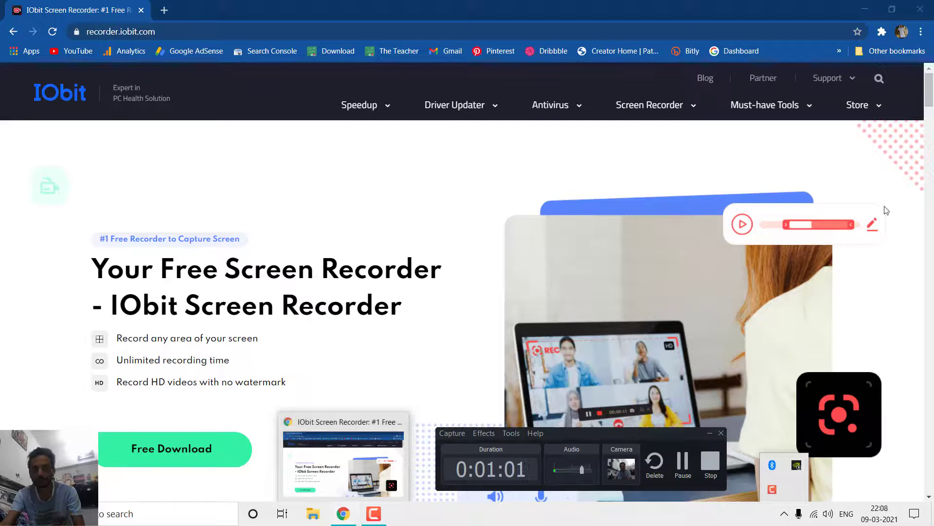
left_click_drag(931, 103, 931, 163)
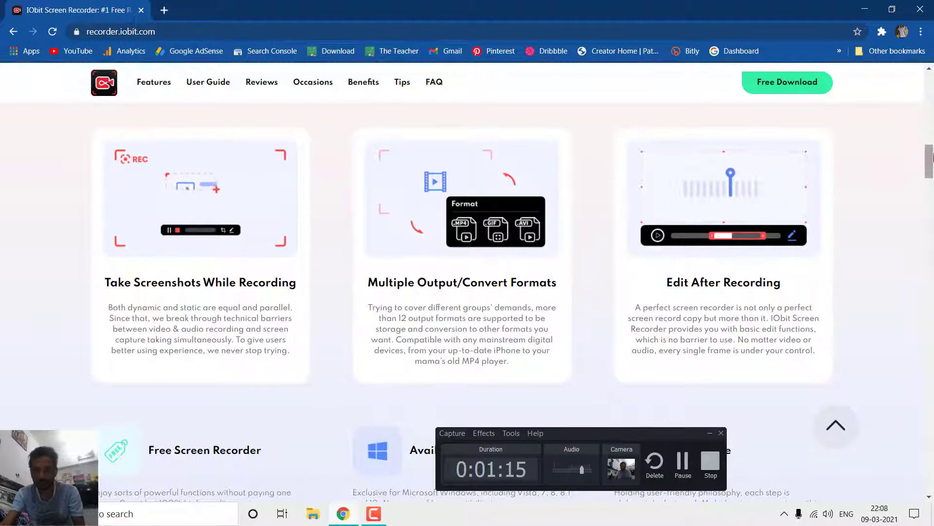
left_click_drag(931, 169, 931, 153)
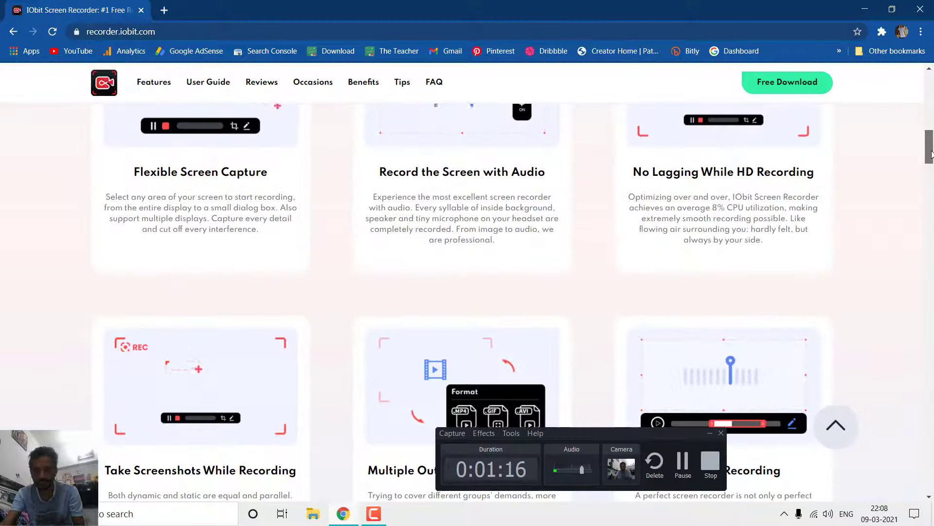
Step: Launch IObit Screen Recorder from the desktop and minimize the Camtasia recorder window
left_click(865, 8)
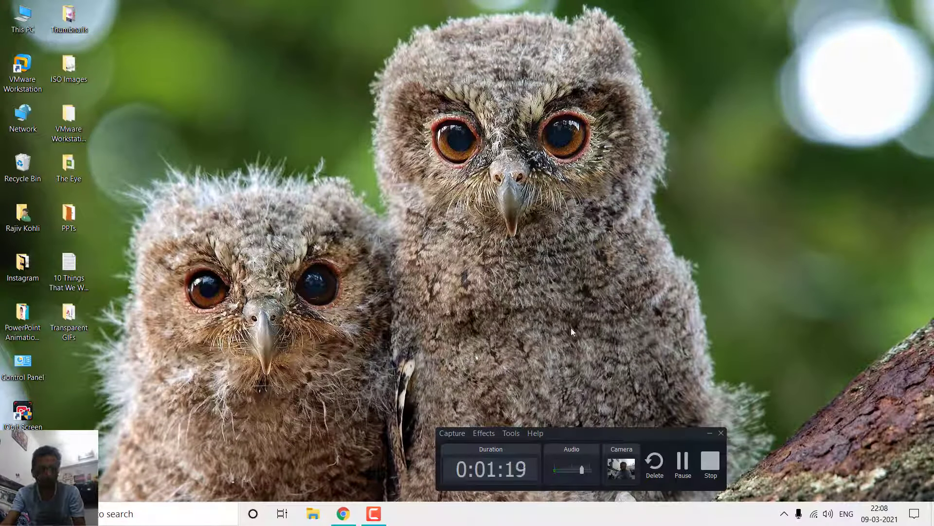
double_click(28, 413)
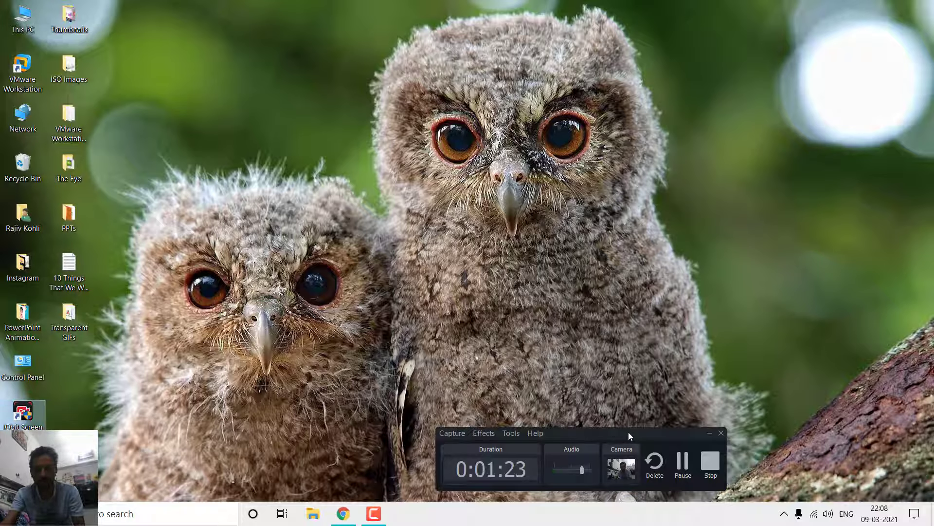
left_click(407, 338)
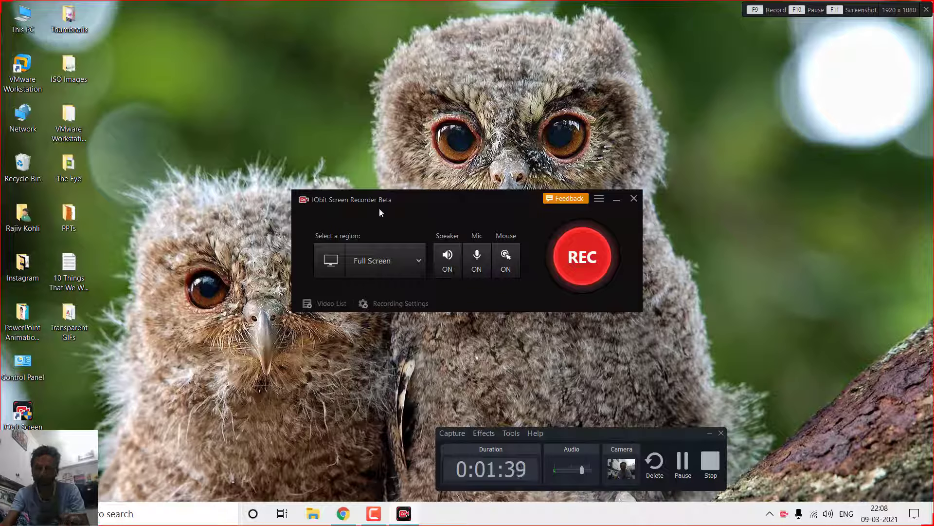
left_click(709, 433)
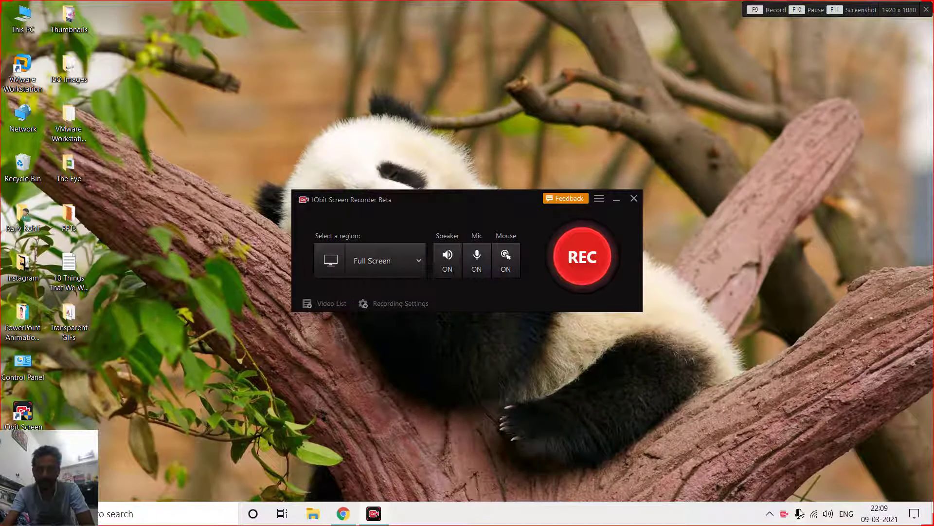
left_click(770, 515)
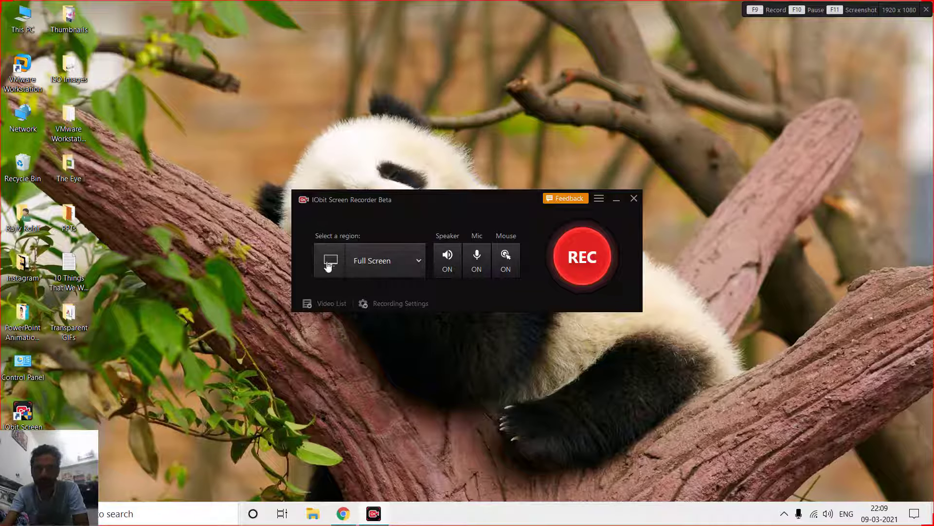
Step: Try a custom recording region of about 201 x 1019 around the desktop icons, and return the region to Full Screen
left_click(418, 263)
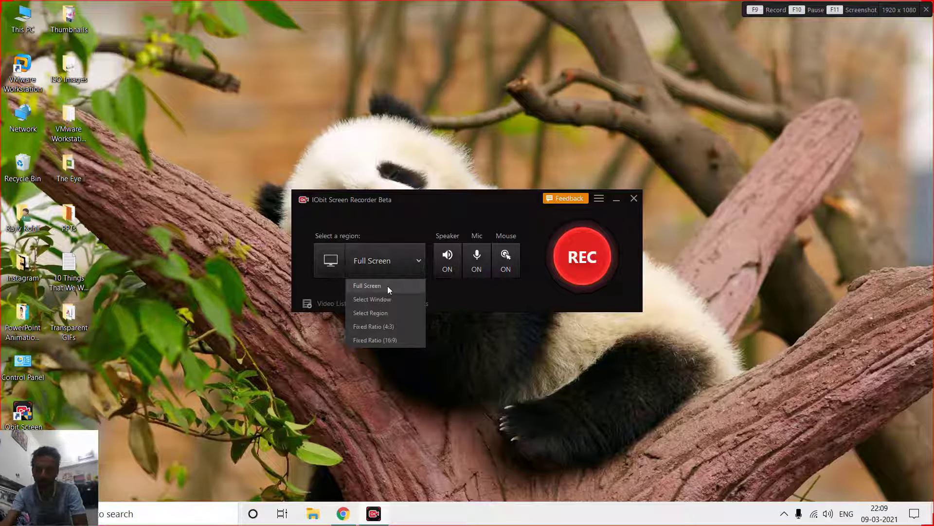
left_click(375, 314)
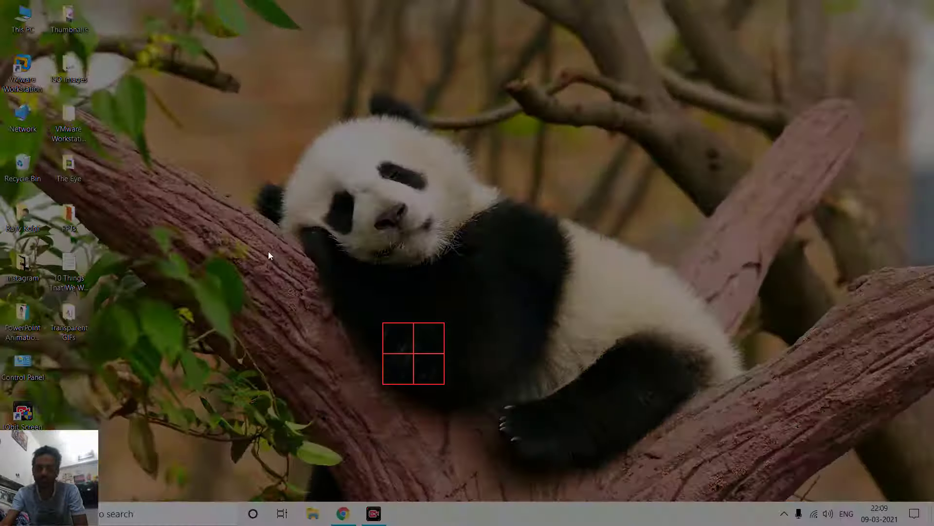
left_click_drag(8, 3, 107, 498)
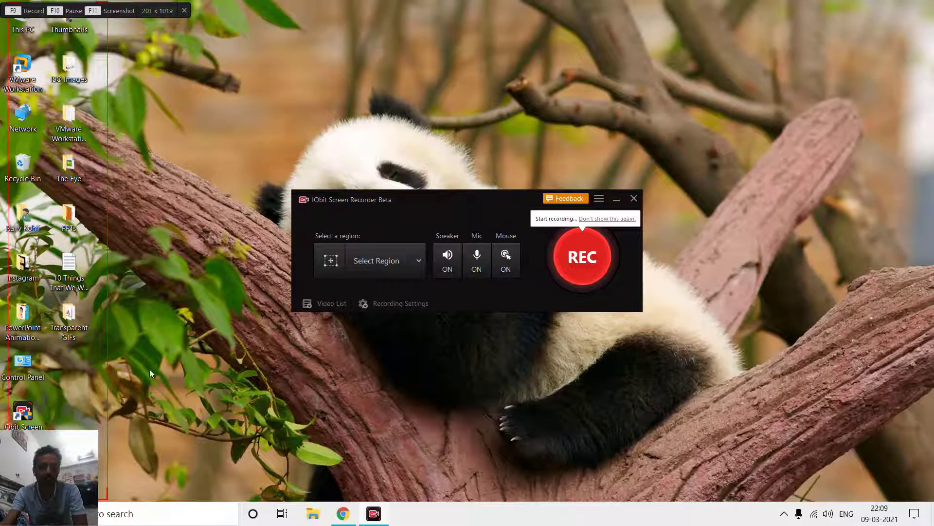
left_click(393, 263)
left_click(370, 285)
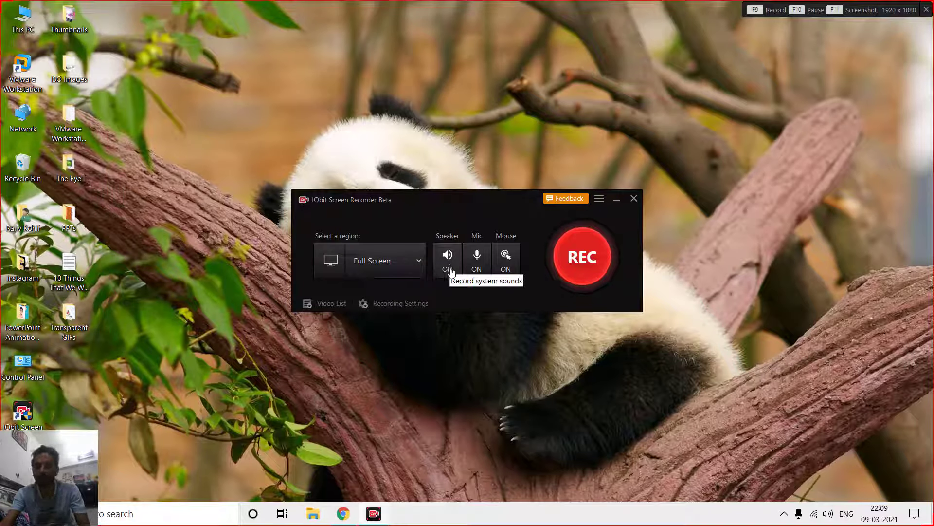
Step: Switch to Chrome and open YouTube in a new tab
left_click(346, 515)
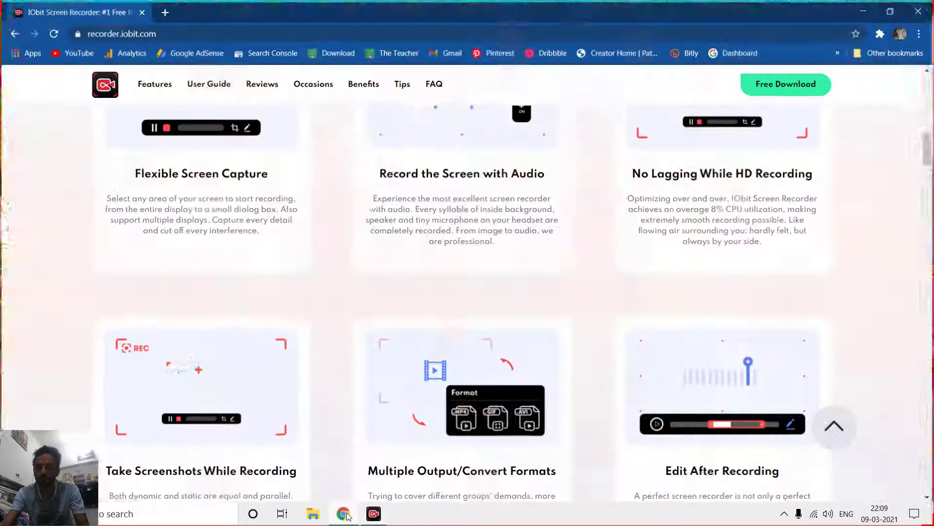
left_click(164, 11)
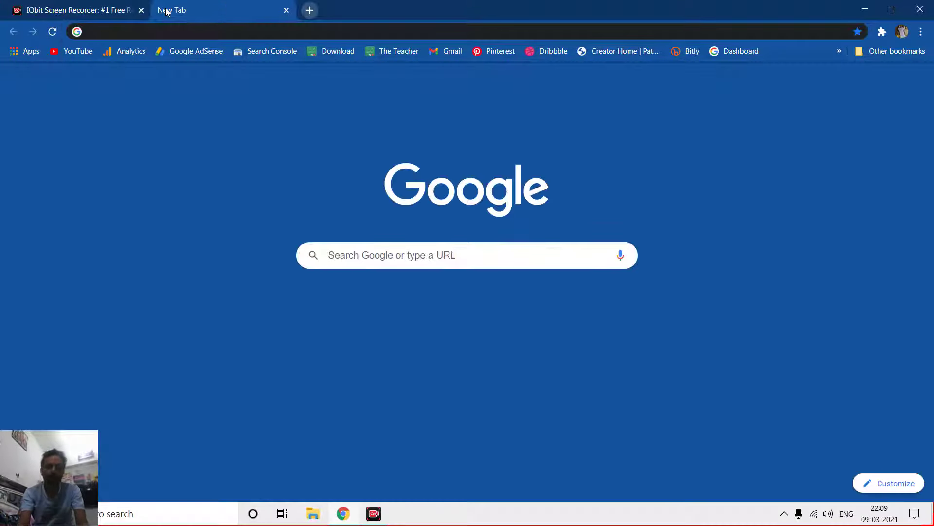
type("youtub")
key("Return")
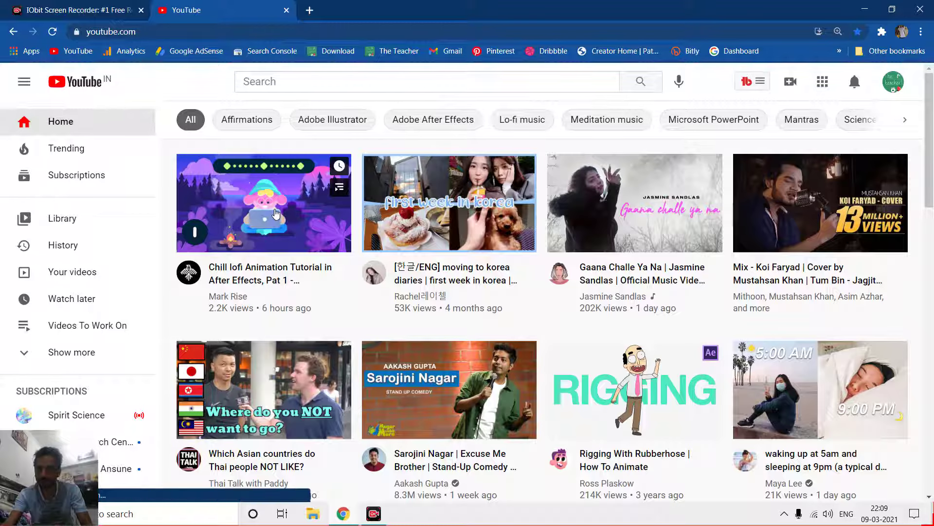
Step: Switch to IObit Screen Recorder, expand its recording settings and examine the save folder, video size and video format options
left_click(375, 514)
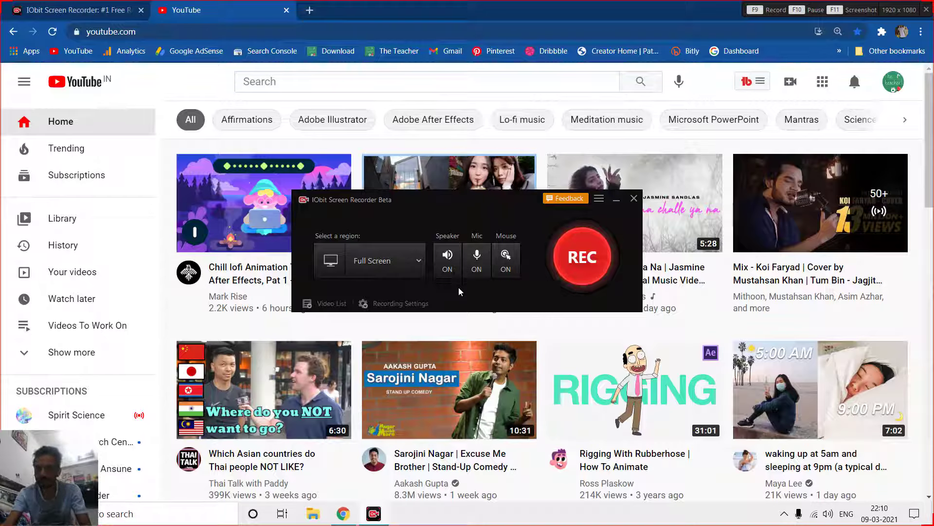
left_click(387, 304)
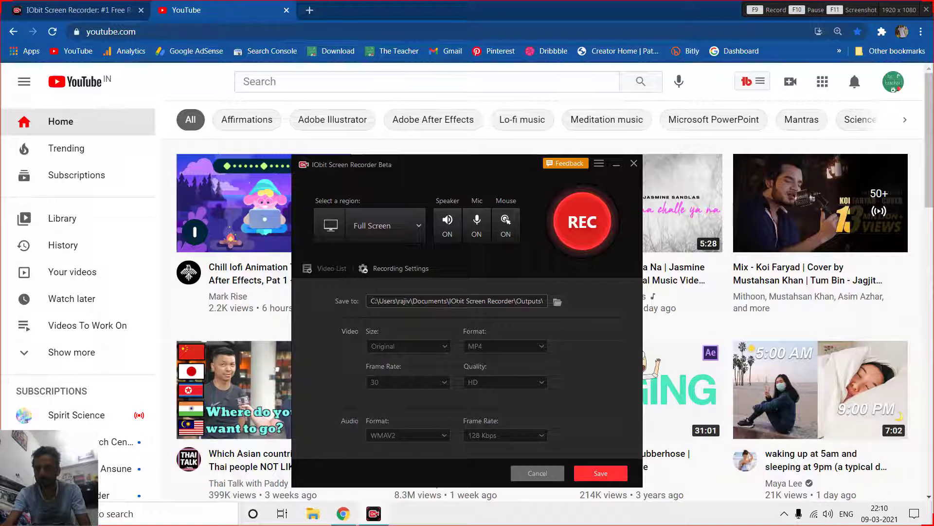
key("ctrl+shift+Left")
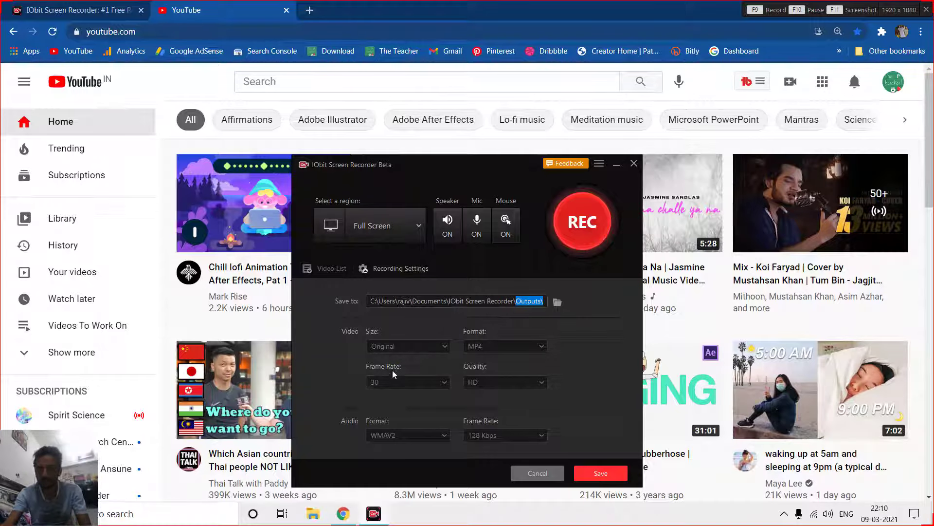
left_click(418, 347)
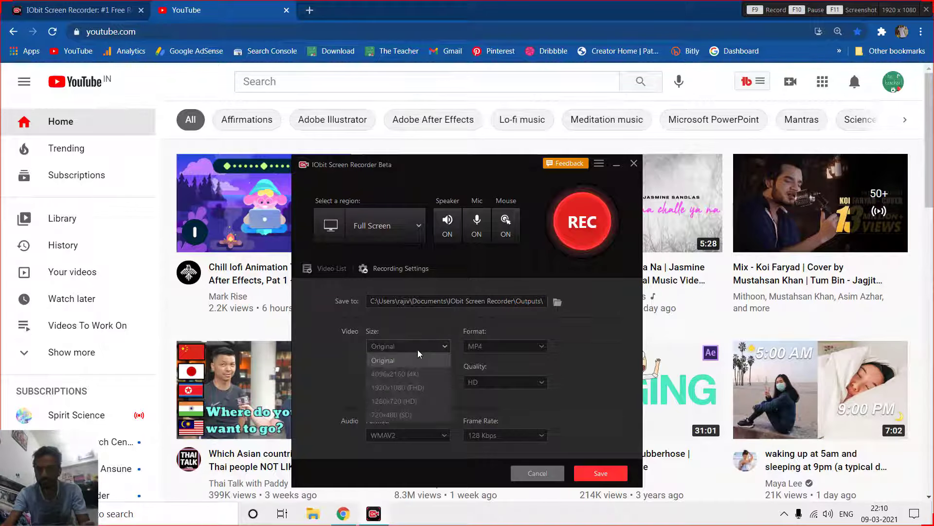
left_click(419, 348)
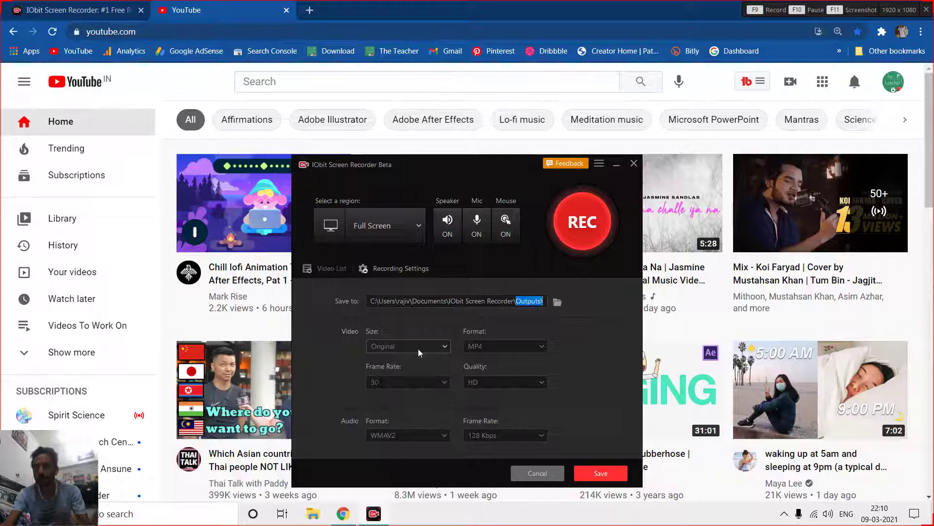
left_click(509, 345)
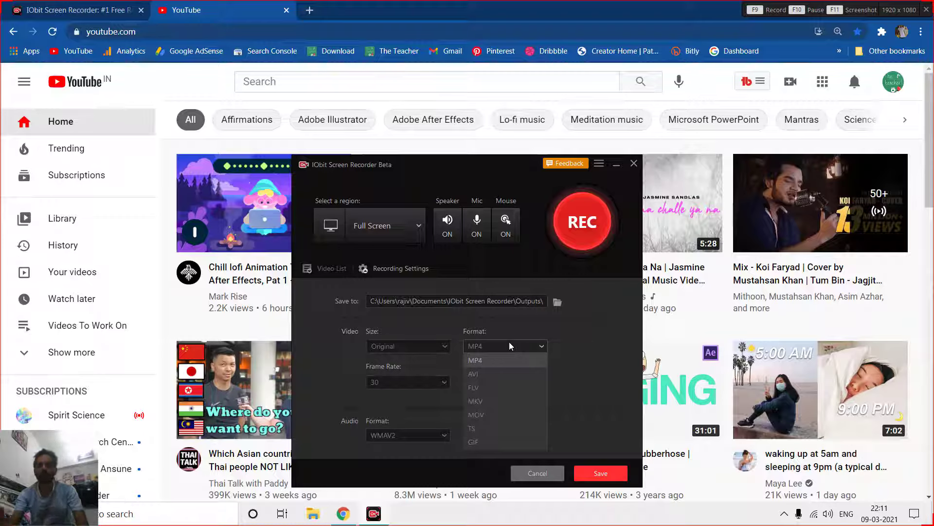
left_click(509, 342)
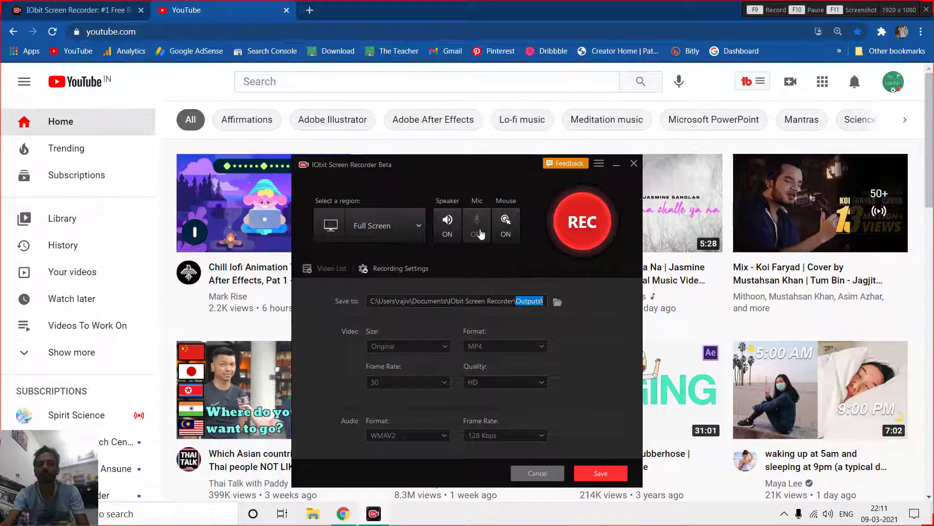
Step: Open the recorder's full settings, review the General and Record options, and save them
left_click(601, 164)
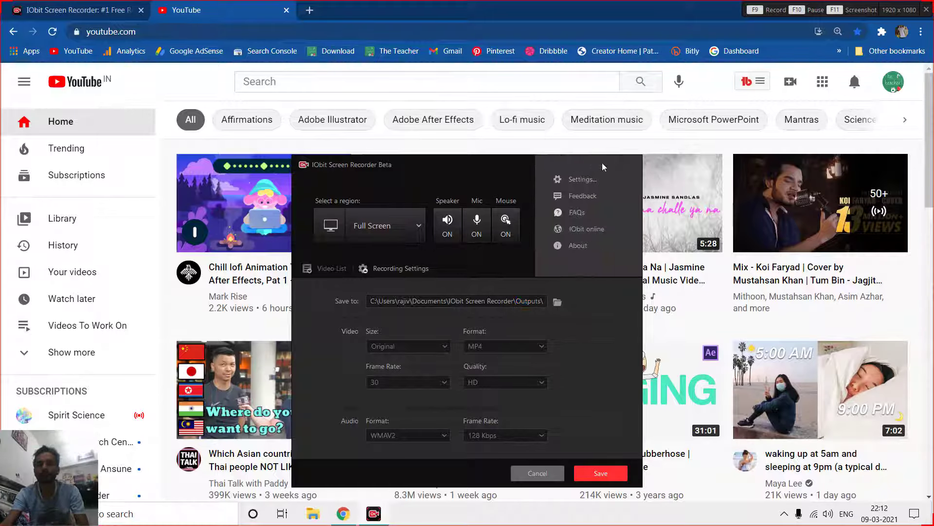
left_click(586, 186)
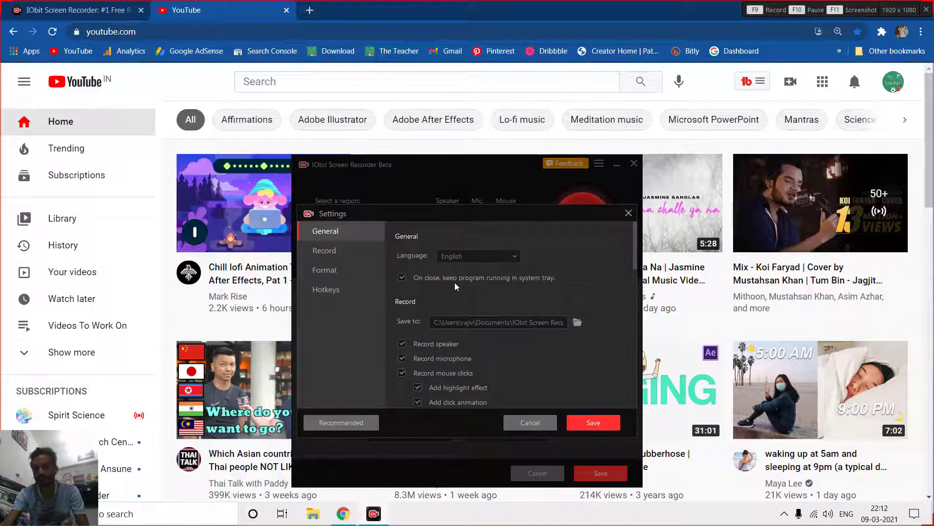
scroll(455, 283, "down", 2)
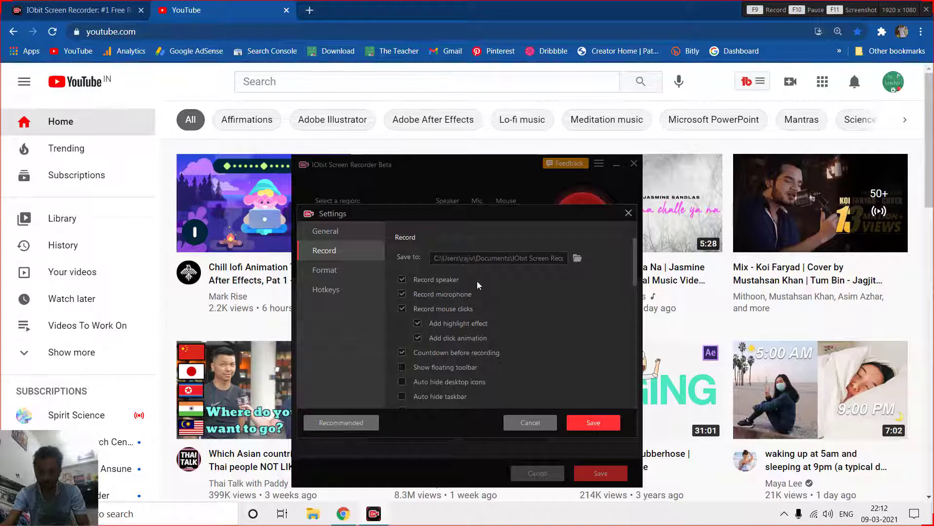
scroll(478, 281, "up", 2)
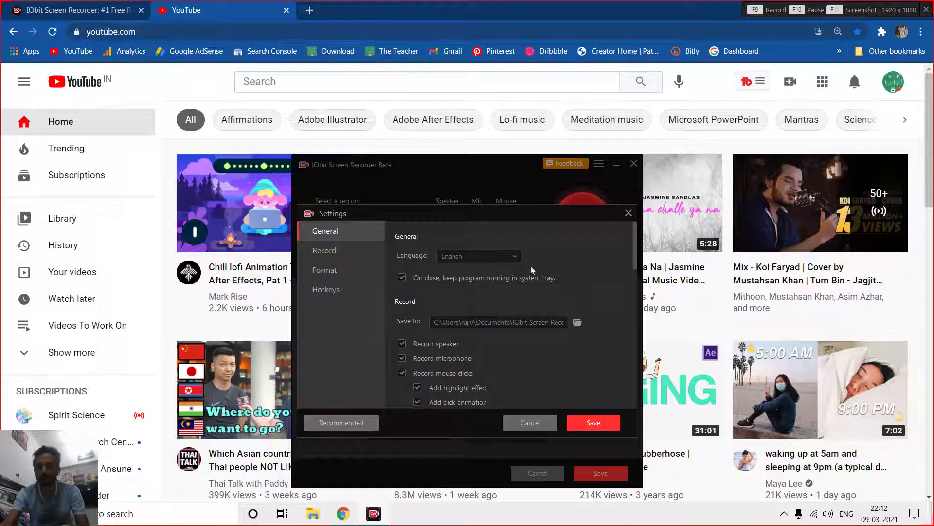
left_click(592, 421)
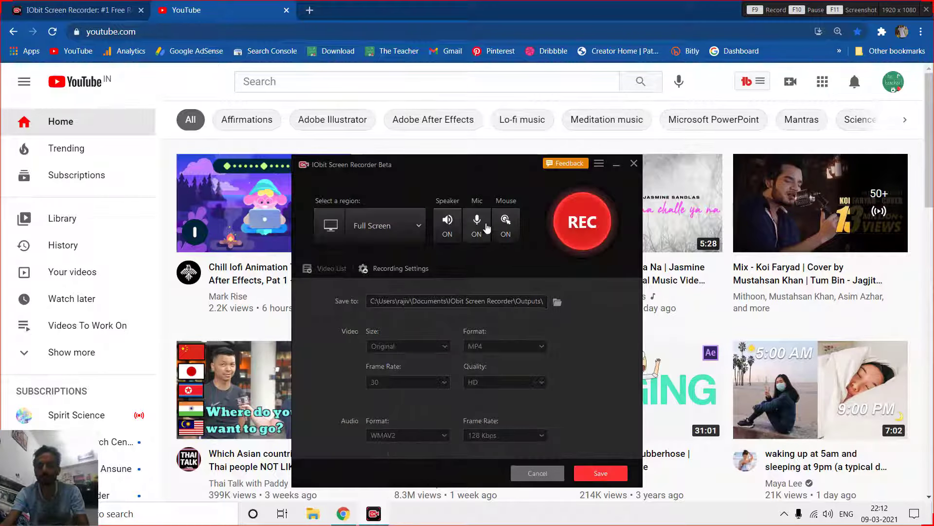
Step: Close the recorder to the system tray and restore its window from there
left_click(634, 164)
left_click(785, 514)
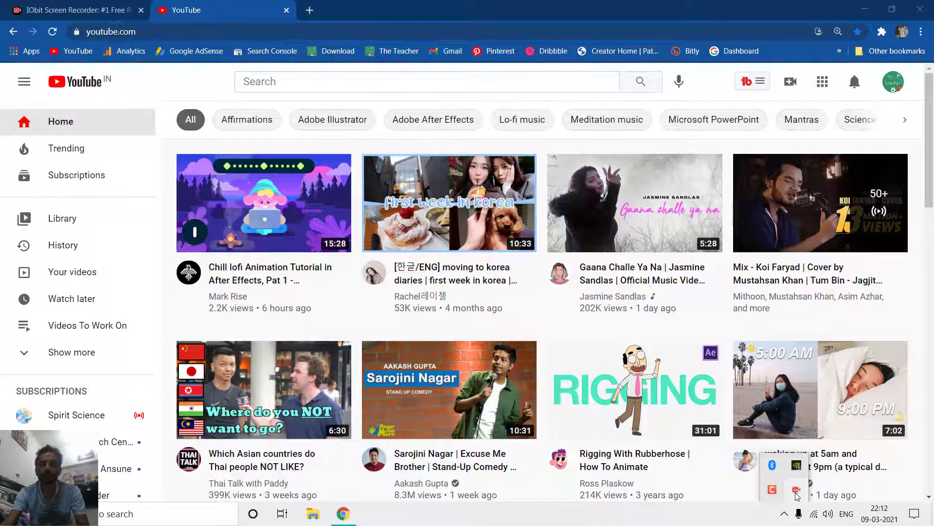
left_click(797, 492)
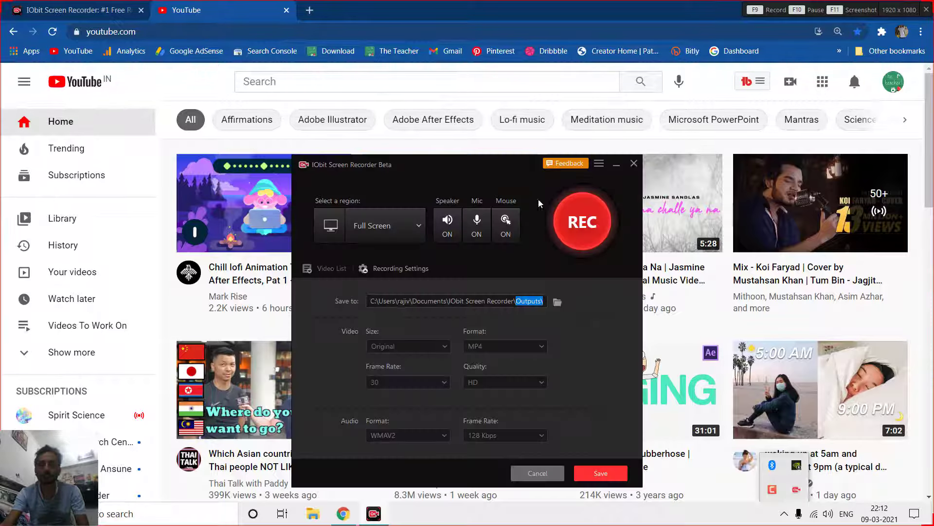
Step: Reopen the recorder's full settings and examine the Record options, such as speaker, microphone and mouse click recording
left_click(606, 166)
left_click(589, 181)
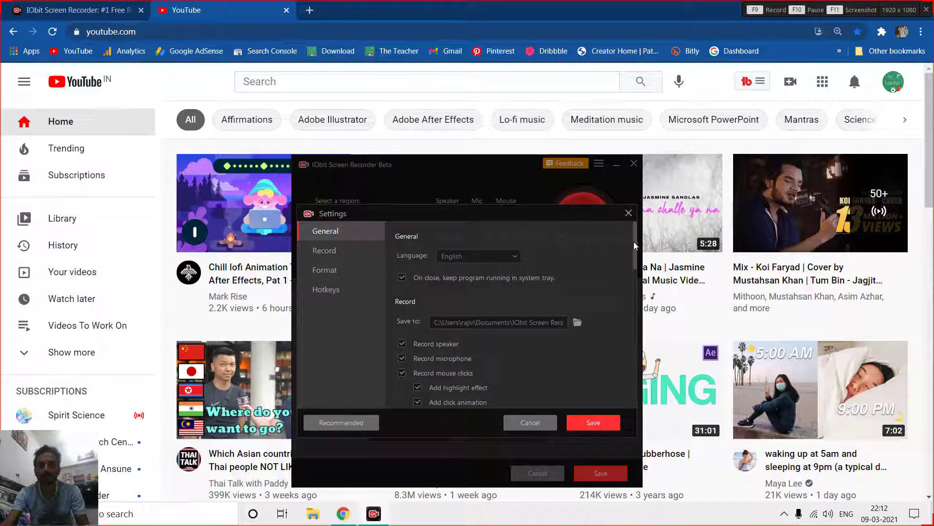
left_click_drag(634, 242, 635, 268)
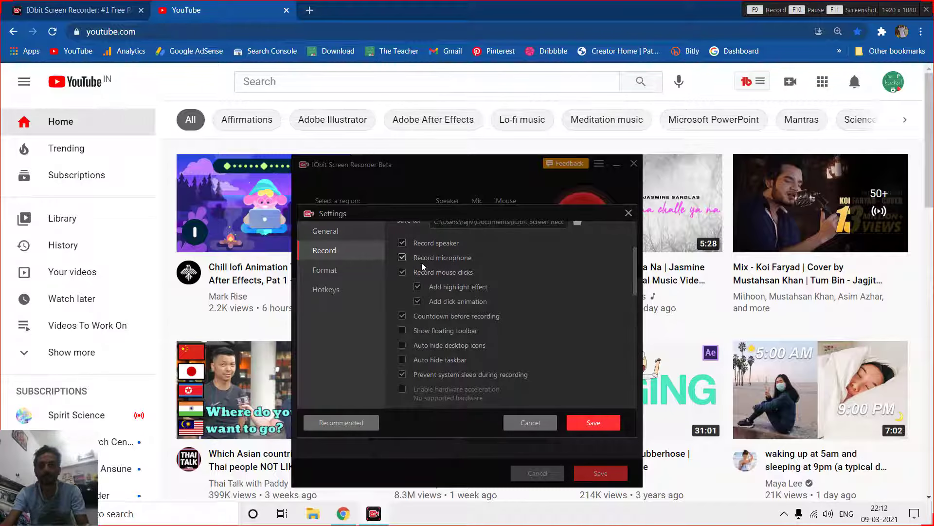